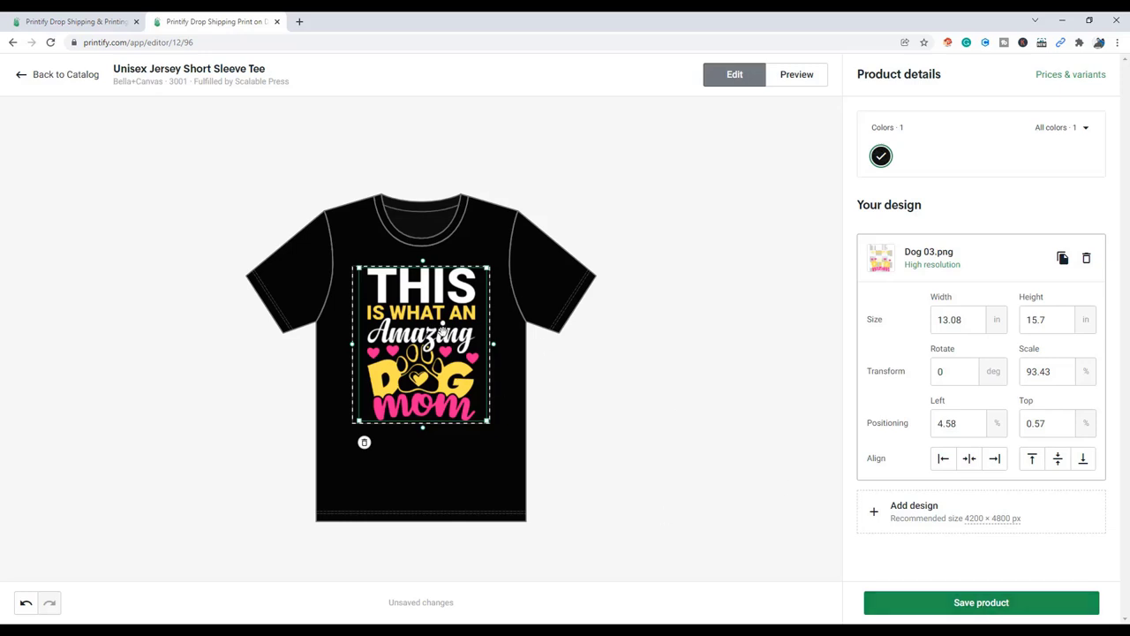
- Save the dog mom T-shirt product and retitle its listing "Dog T-shirt design best for dog lovers"
{"action": "left_click", "coordinate": [994, 607]}
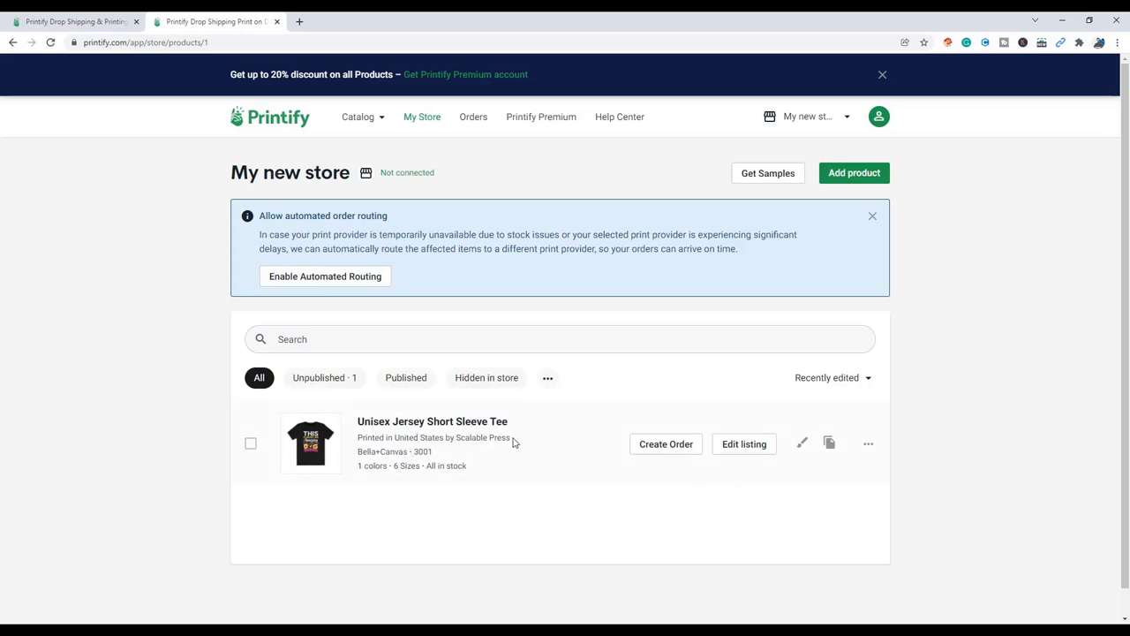
{"action": "left_click", "coordinate": [744, 450]}
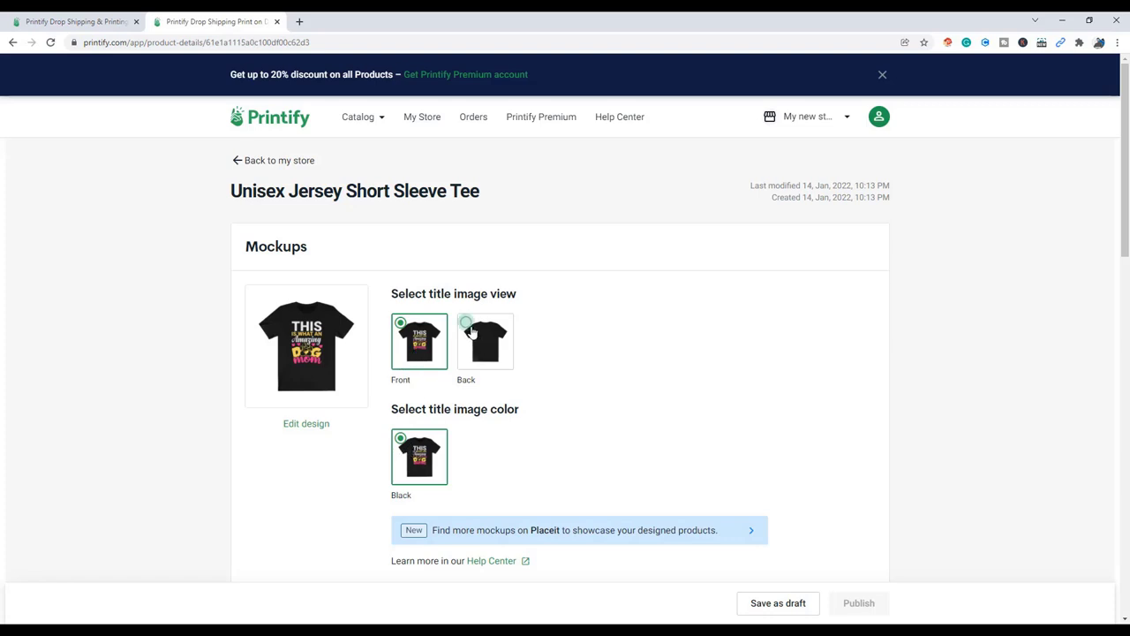
{"action": "scroll", "coordinate": [566, 424], "scroll_direction": "down", "scroll_amount": 4}
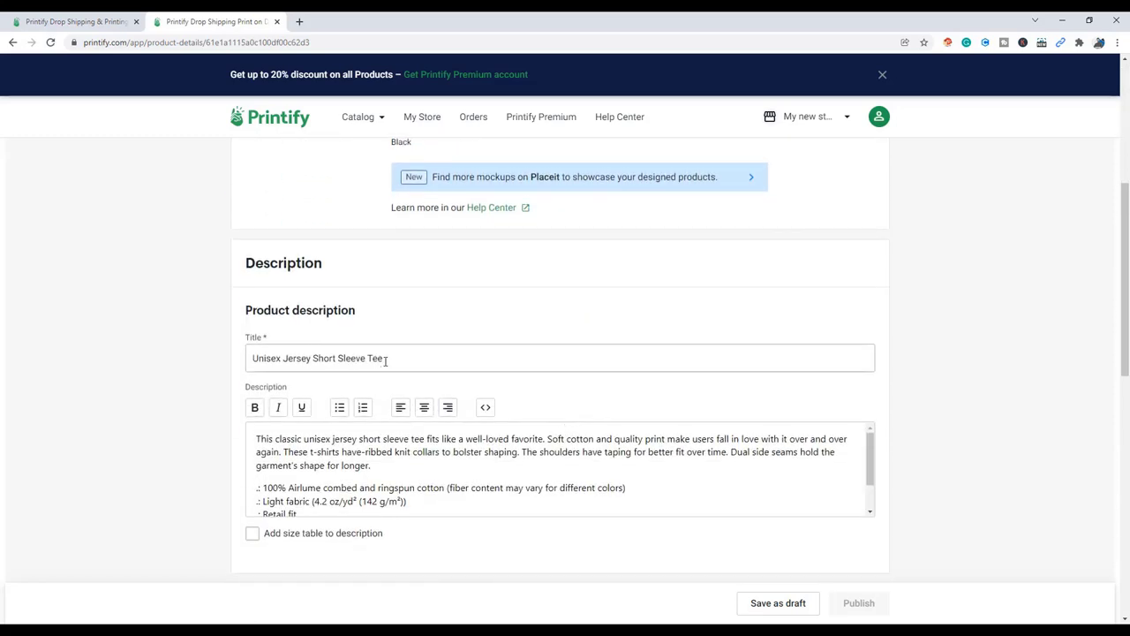
{"action": "scroll", "coordinate": [385, 360], "scroll_direction": "up", "scroll_amount": 2}
{"action": "scroll", "coordinate": [386, 380], "scroll_direction": "down", "scroll_amount": 3}
{"action": "left_click_drag", "start_coordinate": [384, 300], "coordinate": [186, 303]}
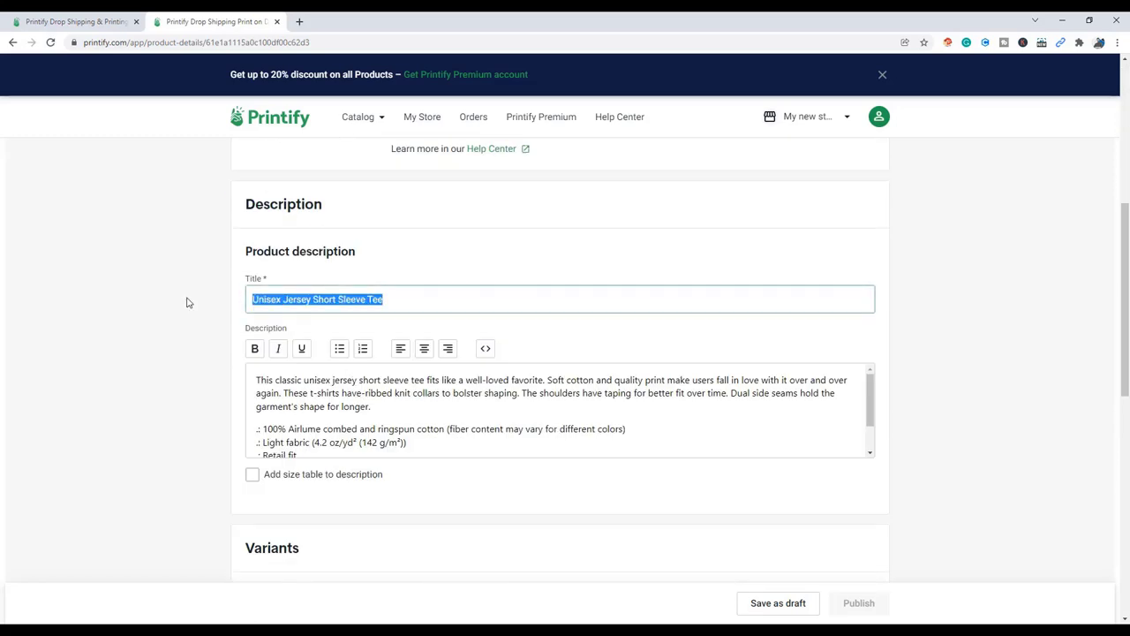
{"action": "type", "text": "Dog T-shirt"}
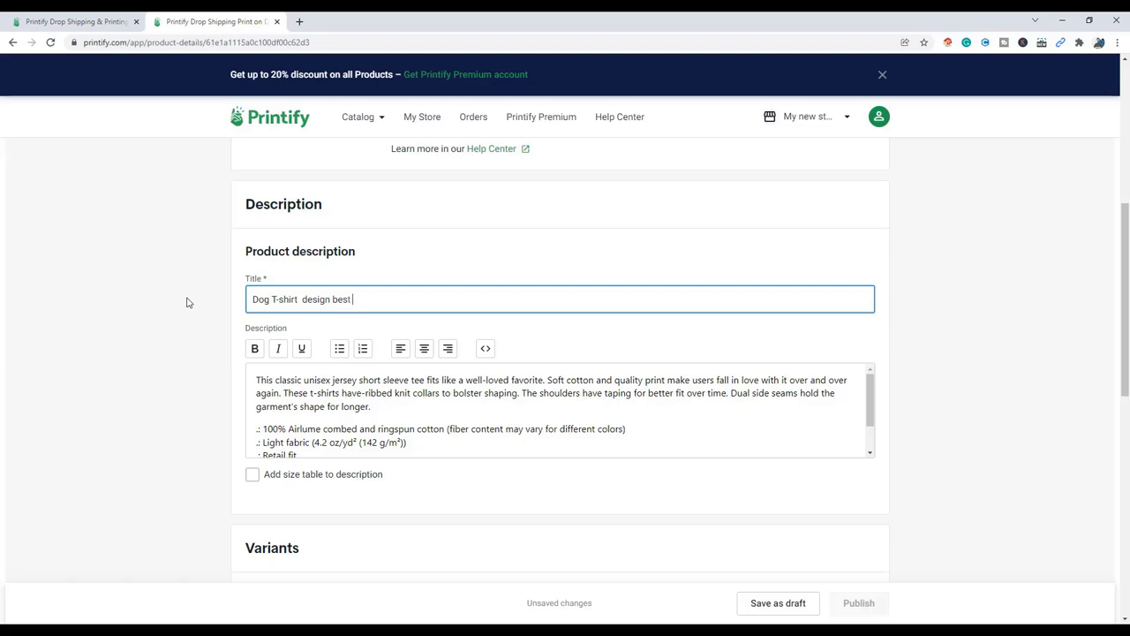
{"action": "type", "text": "for dog lovers"}
{"action": "left_click", "coordinate": [300, 388]}
{"action": "scroll", "coordinate": [392, 412], "scroll_direction": "down", "scroll_amount": 2}
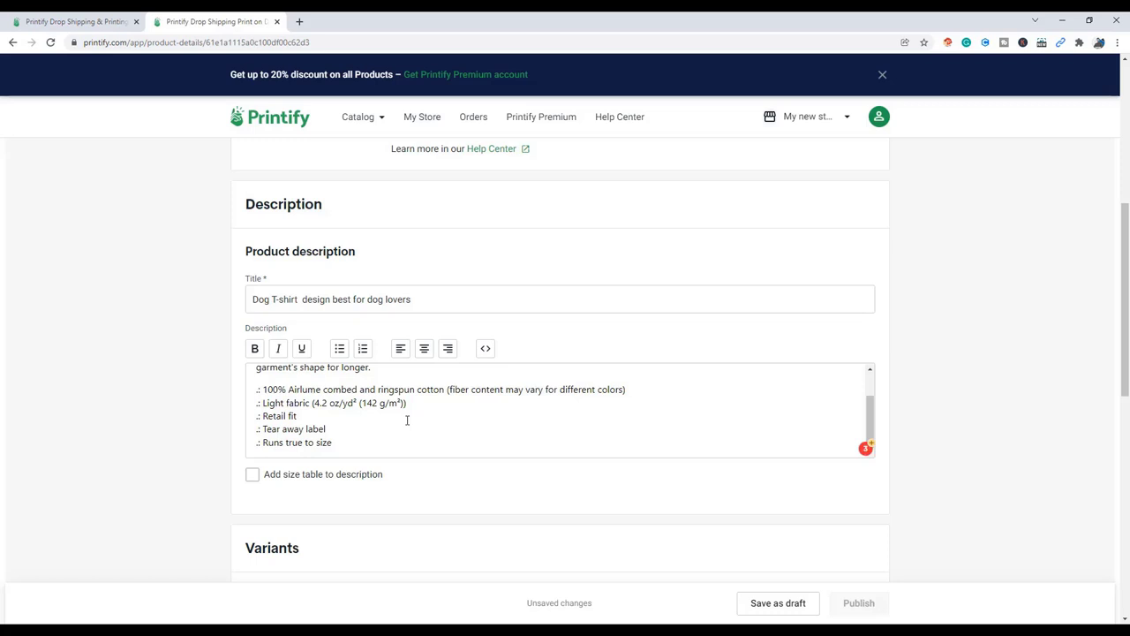
- Set the profit margin of the size S black variant to 50%
{"action": "scroll", "coordinate": [404, 420], "scroll_direction": "down", "scroll_amount": 3}
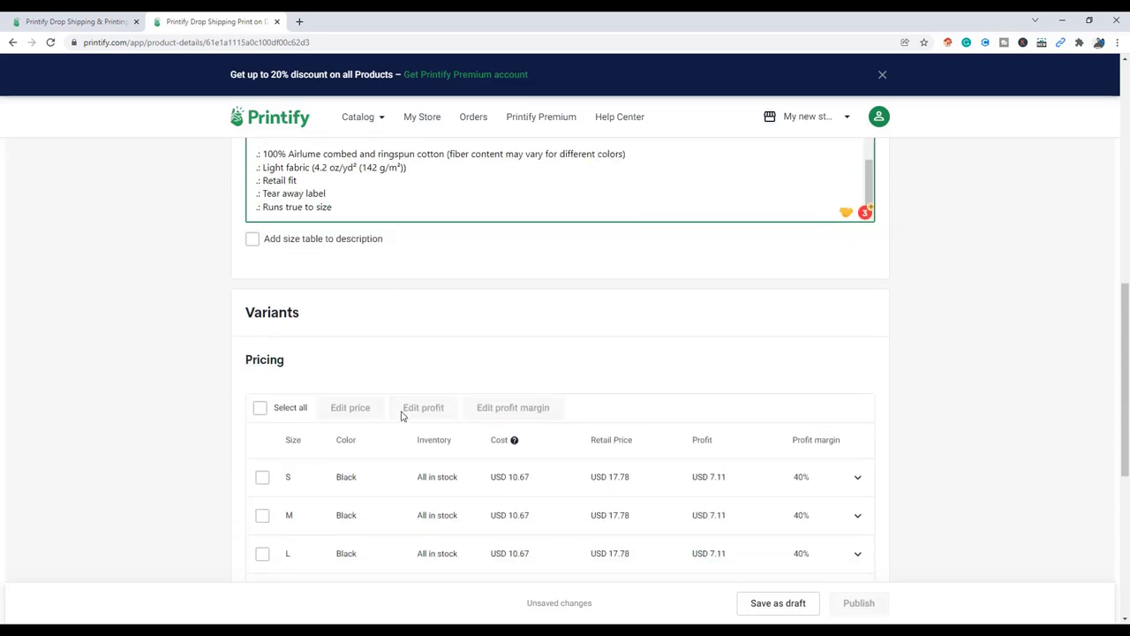
{"action": "scroll", "coordinate": [406, 345], "scroll_direction": "down", "scroll_amount": 2}
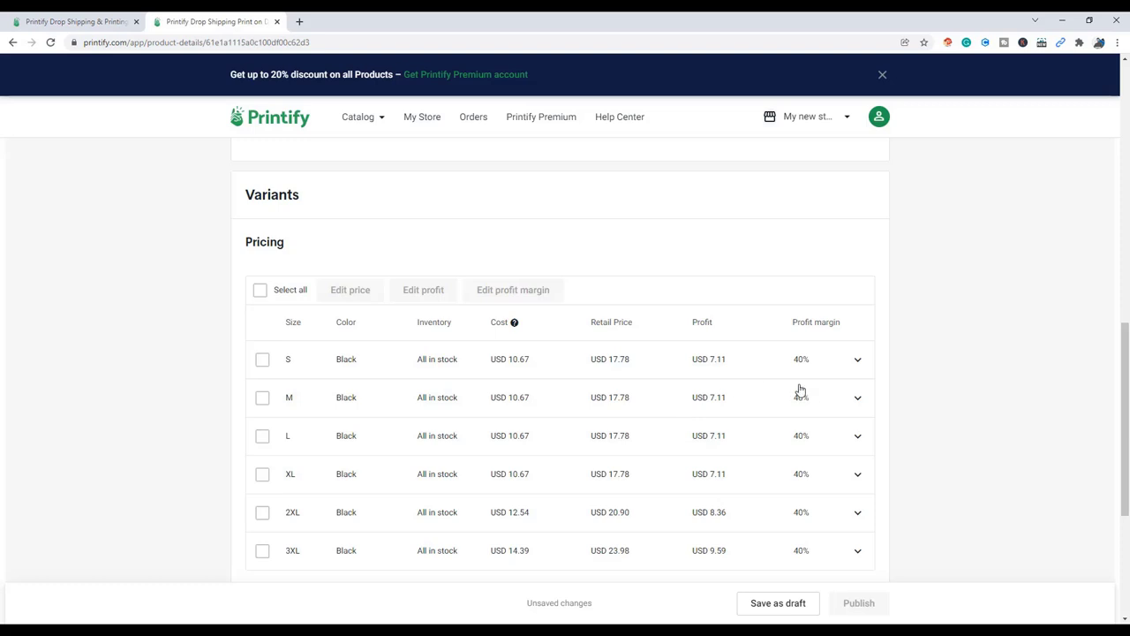
{"action": "left_click", "coordinate": [858, 360]}
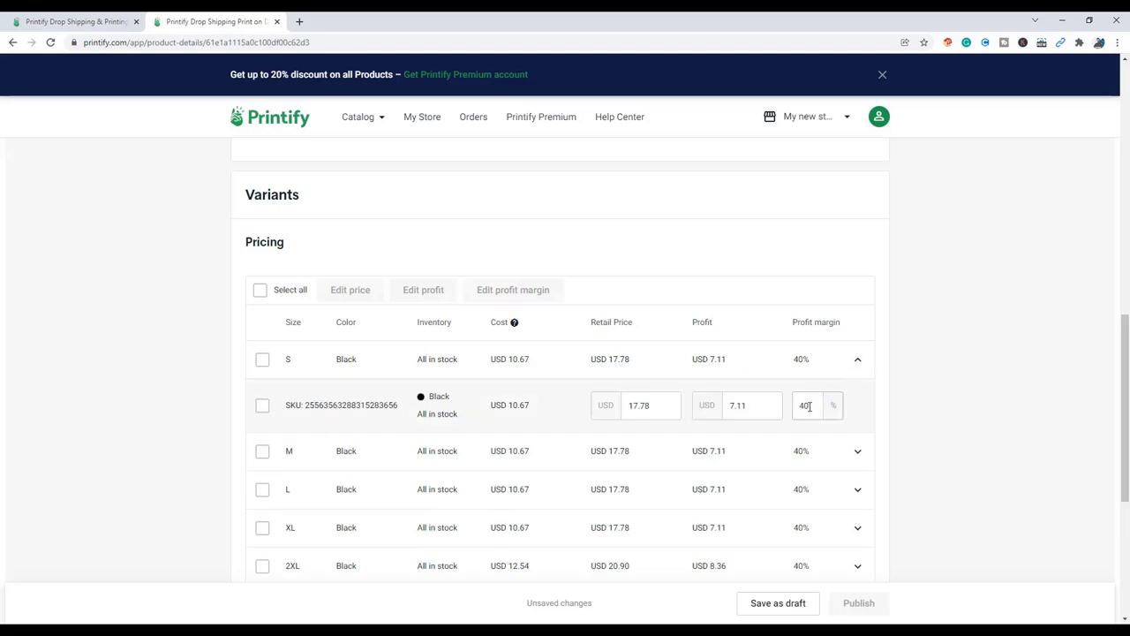
{"action": "left_click", "coordinate": [798, 410]}
{"action": "key", "text": "BackSpace"}
{"action": "key", "text": "BackSpace"}
{"action": "type", "text": "50"}
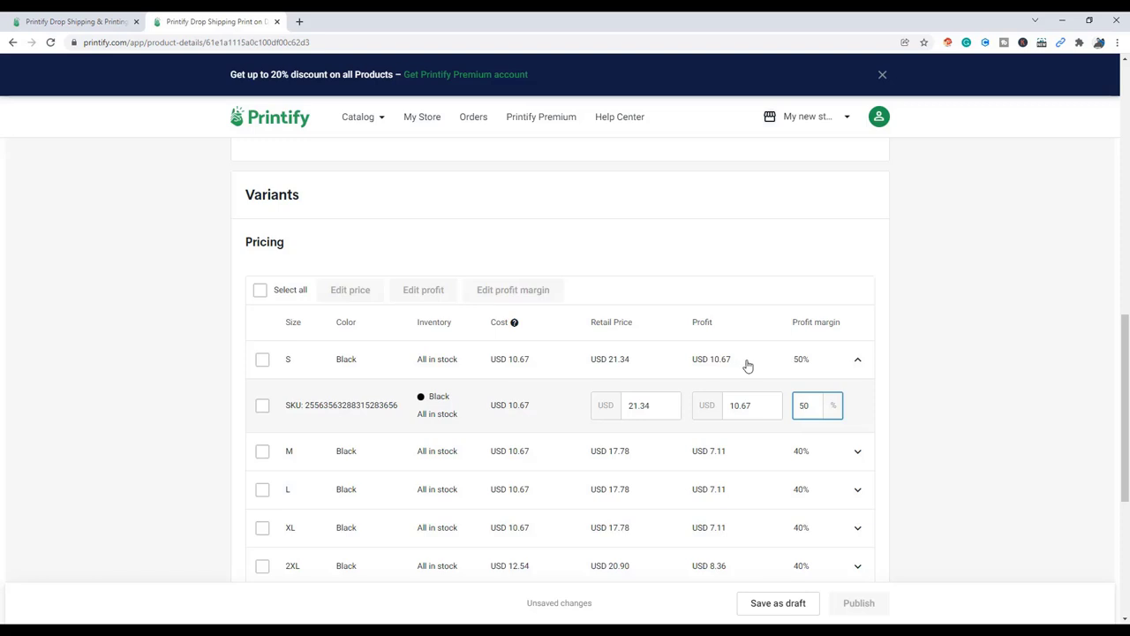
- Save the T-shirt listing as a draft after checking its store details
{"action": "scroll", "coordinate": [565, 380], "scroll_direction": "down", "scroll_amount": 4}
{"action": "scroll", "coordinate": [548, 366], "scroll_direction": "down", "scroll_amount": 1}
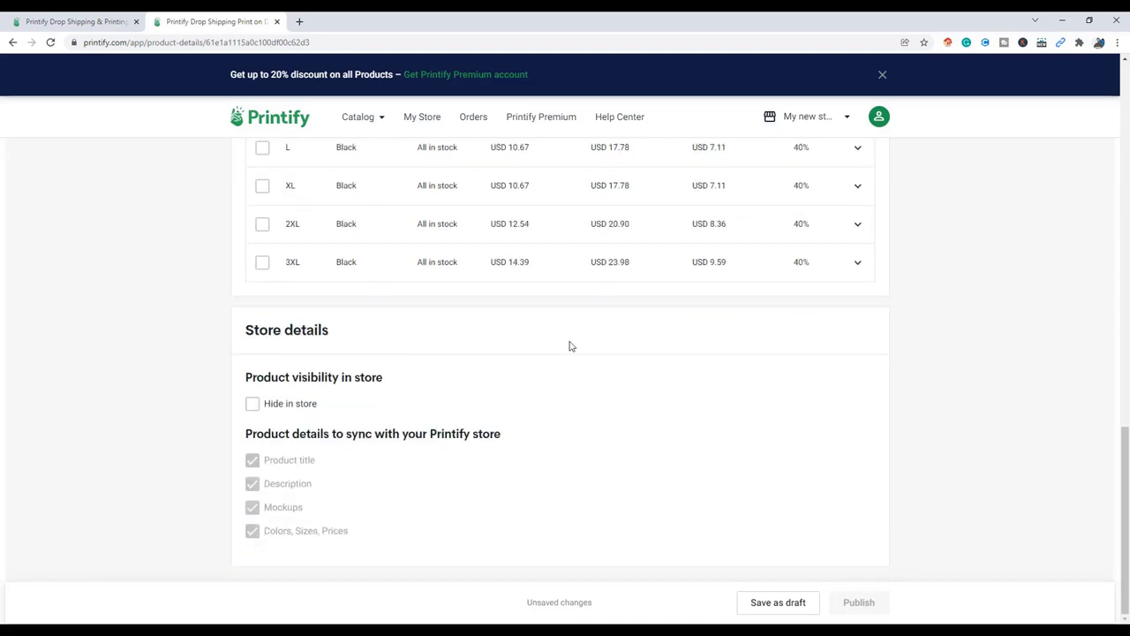
{"action": "left_click", "coordinate": [787, 610]}
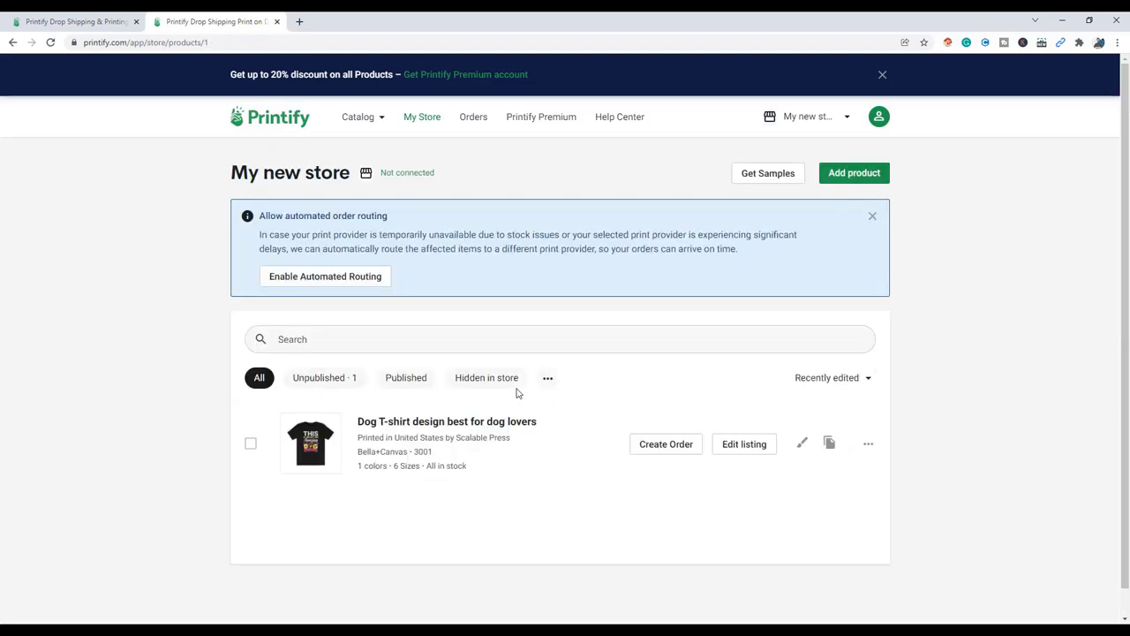
- Examine which e-commerce platforms and marketplaces can be connected, as shown on the Printify homepage
{"action": "key", "text": "ctrl+Page_Up"}
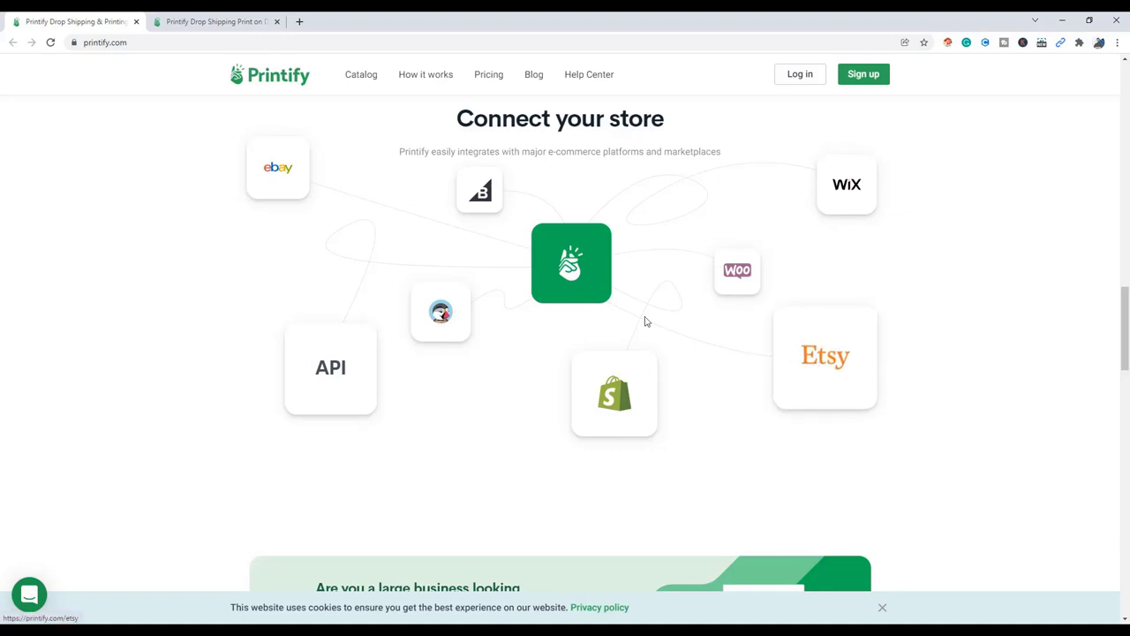
{"action": "left_click", "coordinate": [243, 22]}
{"action": "left_click", "coordinate": [102, 12]}
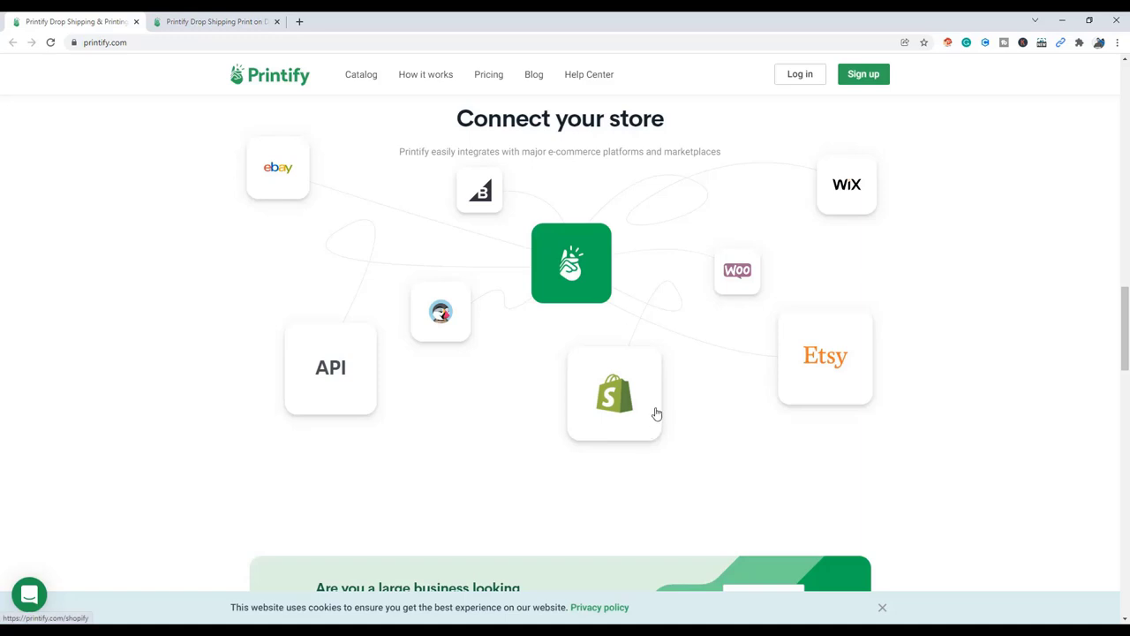
{"action": "scroll", "coordinate": [630, 417], "scroll_direction": "up", "scroll_amount": 1}
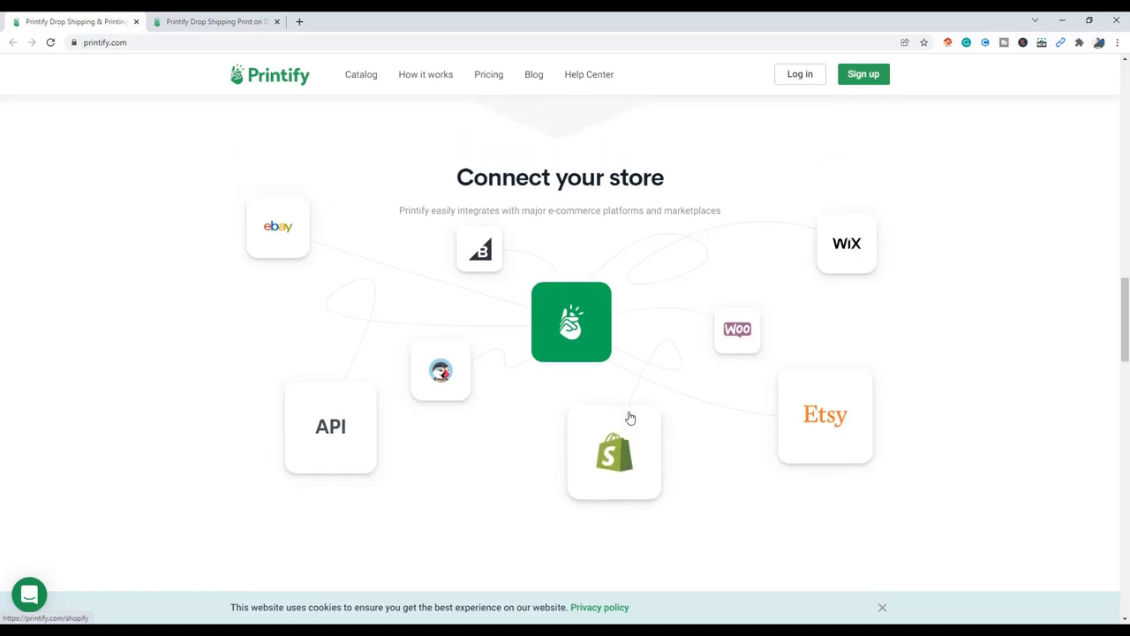
{"action": "scroll", "coordinate": [630, 417], "scroll_direction": "up", "scroll_amount": 2}
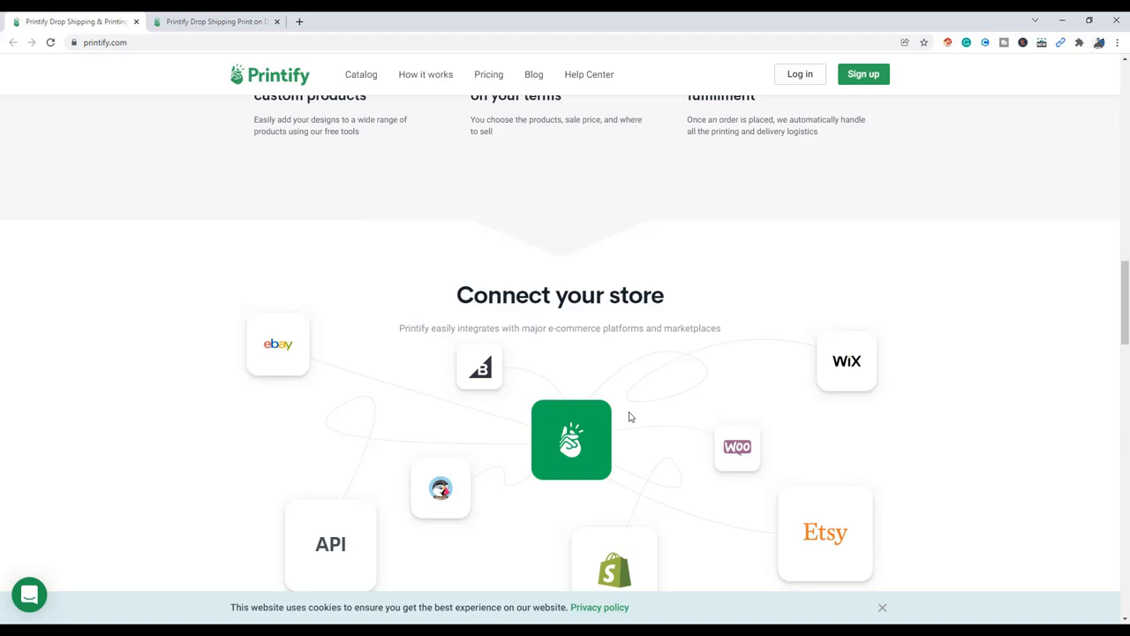
- Go to shopify.com and create a free 14-day trial store with the account e-mail and password
{"action": "left_click", "coordinate": [620, 419]}
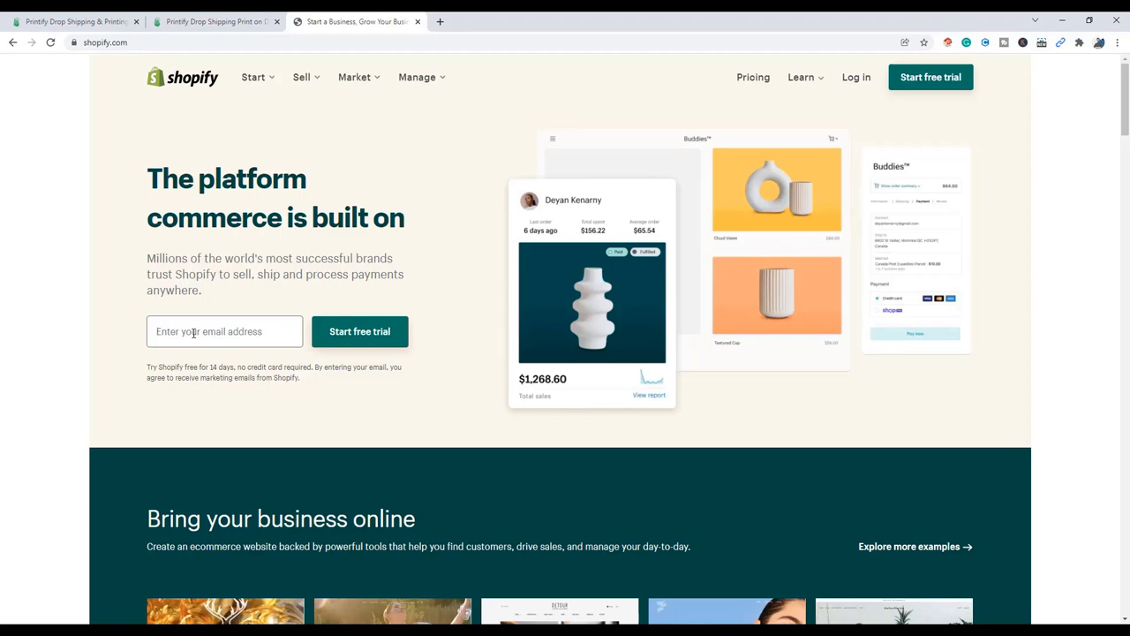
{"action": "left_click", "coordinate": [193, 333]}
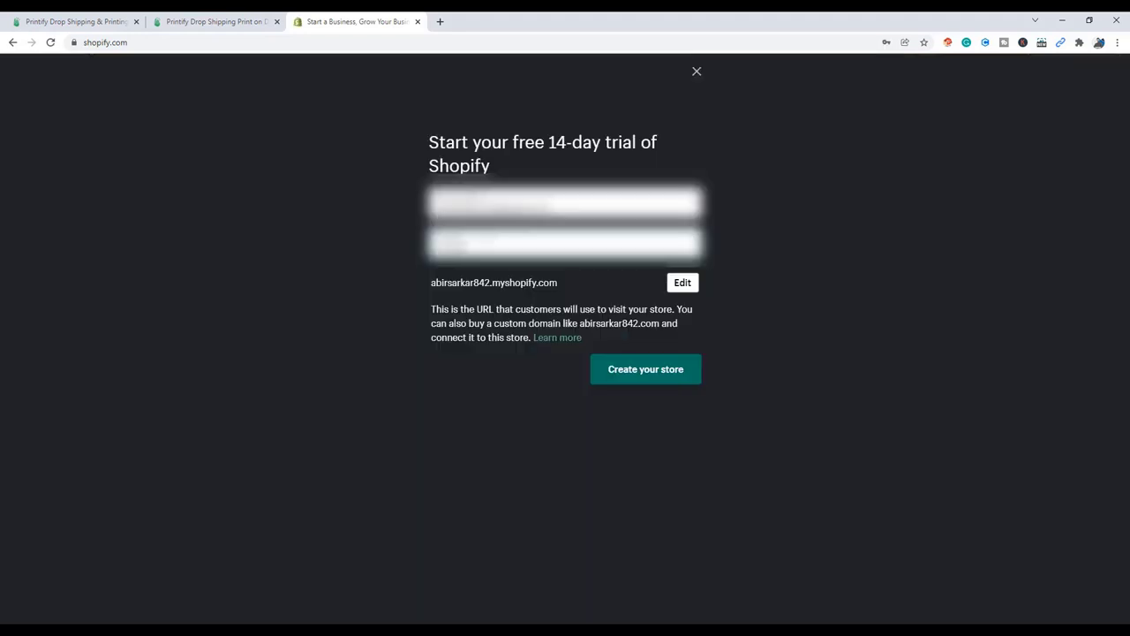
{"action": "left_click", "coordinate": [644, 372]}
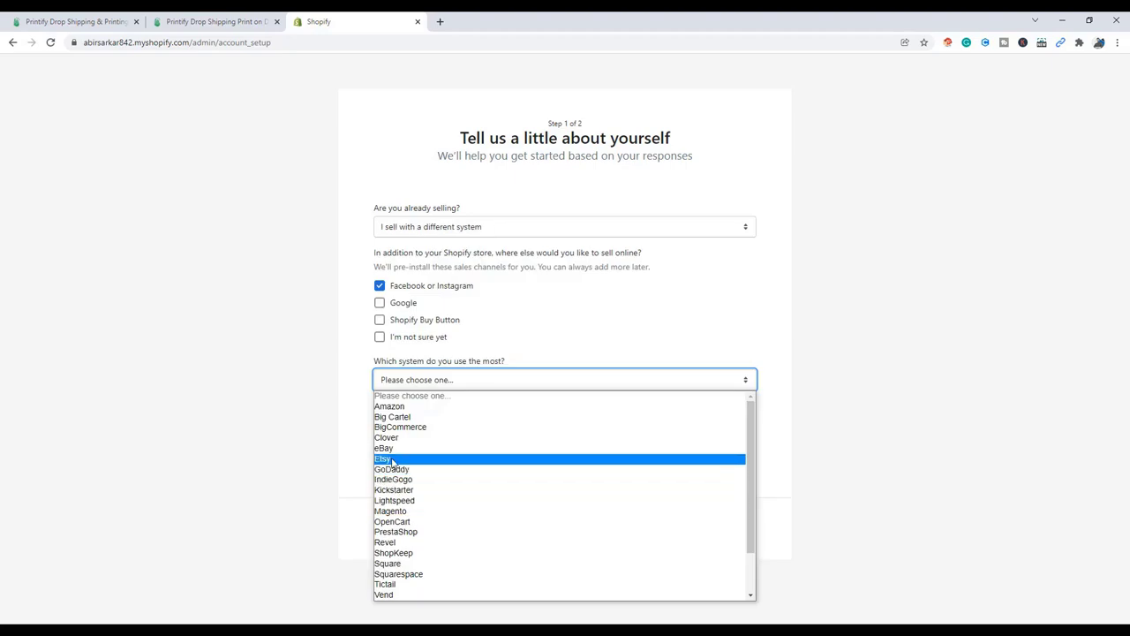
- Choose Etsy as the most used selling system and skip the rest of the Shopify questionnaire
{"action": "left_click", "coordinate": [392, 460]}
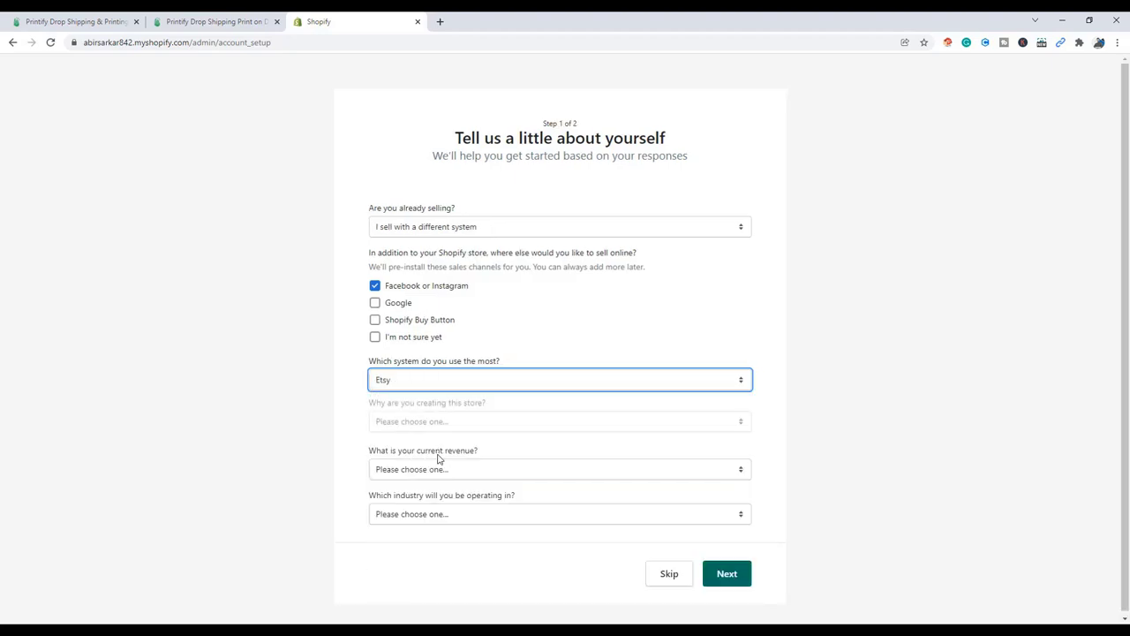
{"action": "left_click", "coordinate": [668, 574]}
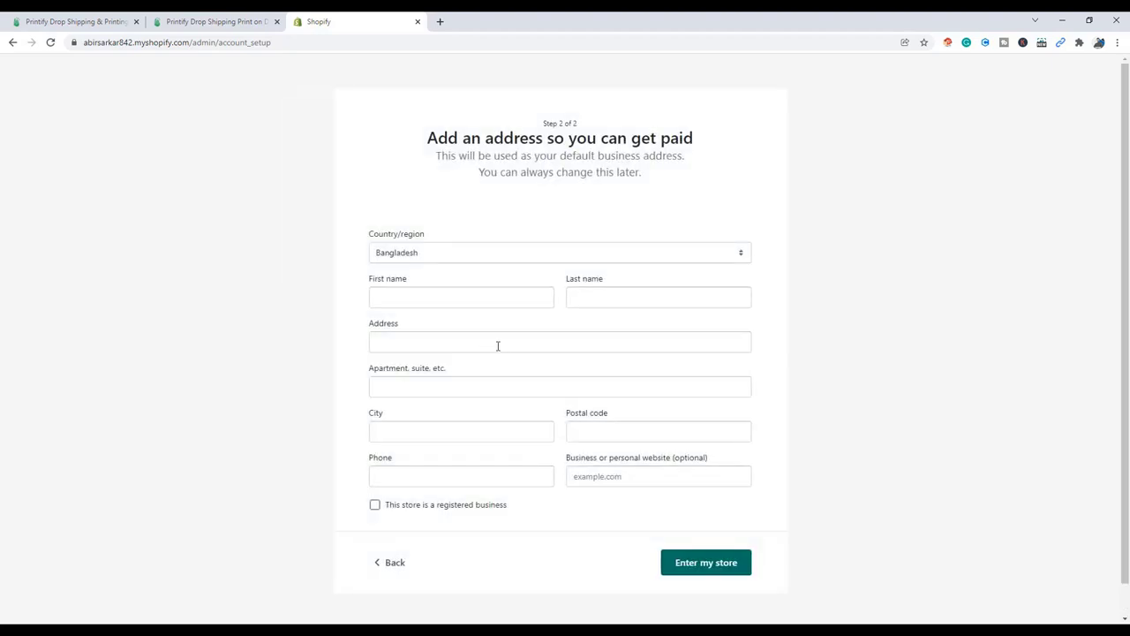
- Fill in the business address form with the owner's name, address, city, postal code and phone, and enter the store
{"action": "left_click", "coordinate": [497, 344]}
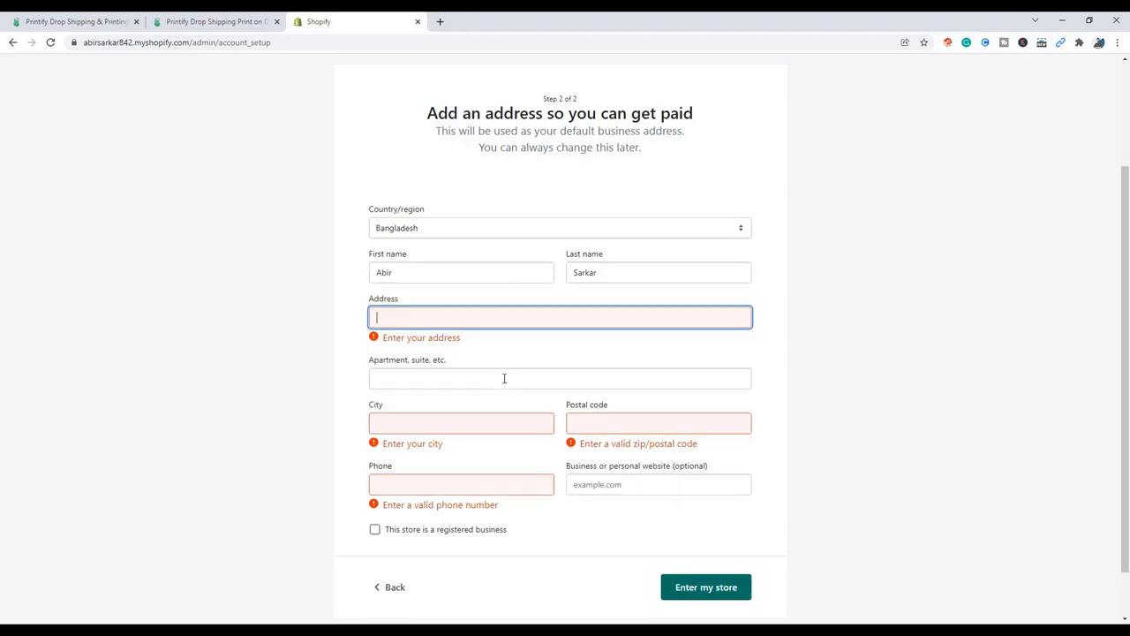
{"action": "scroll", "coordinate": [547, 397], "scroll_direction": "down", "scroll_amount": 1}
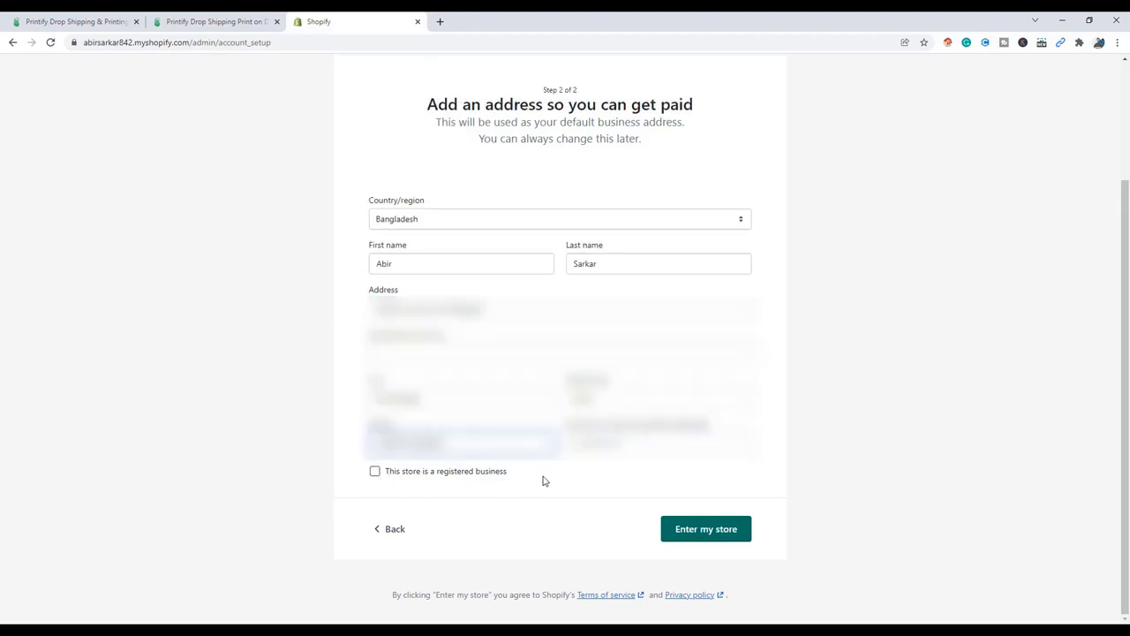
{"action": "left_click", "coordinate": [692, 532]}
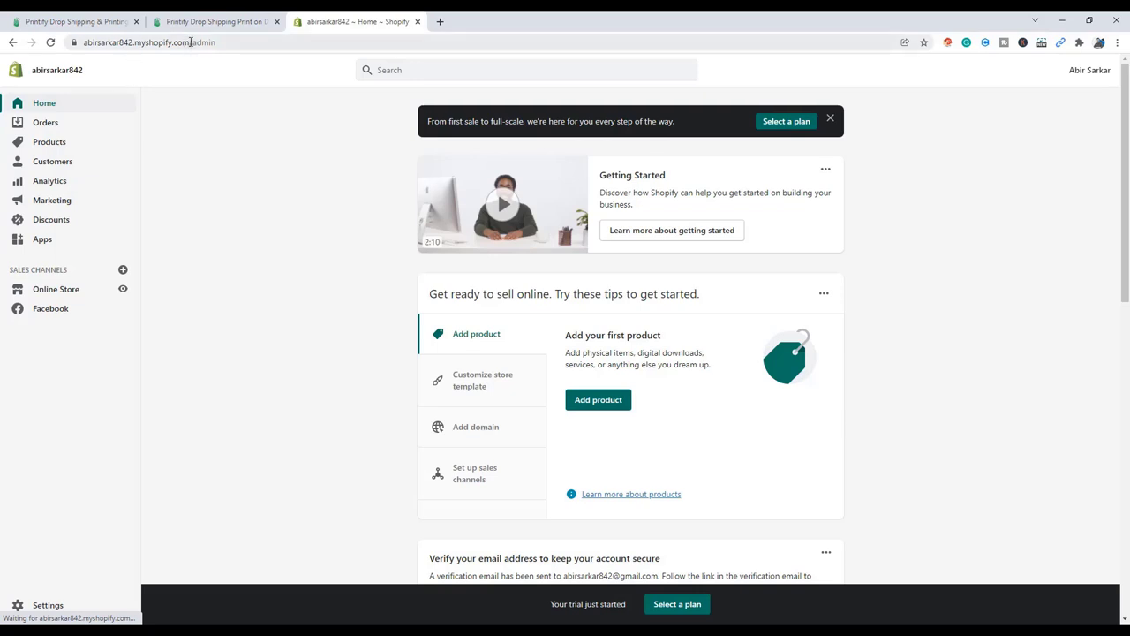
- Copy the Shopify store's base URL without the admin path and switch to Printify's My Stores page
{"action": "left_click_drag", "start_coordinate": [191, 41], "coordinate": [82, 43]}
{"action": "key", "text": "ctrl+c"}
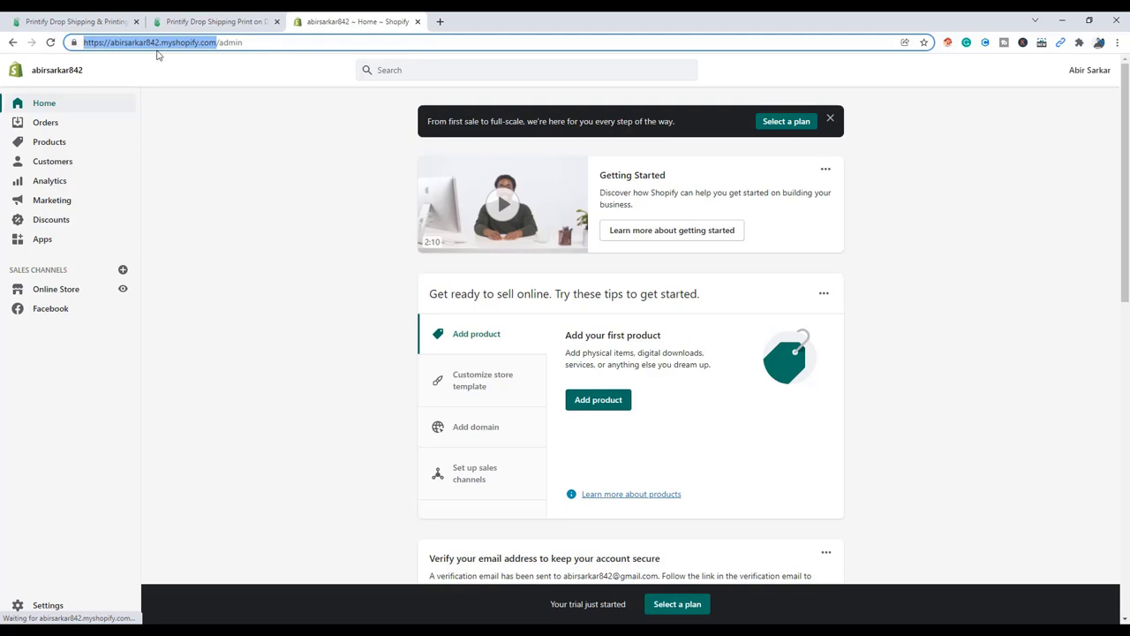
{"action": "left_click", "coordinate": [208, 22]}
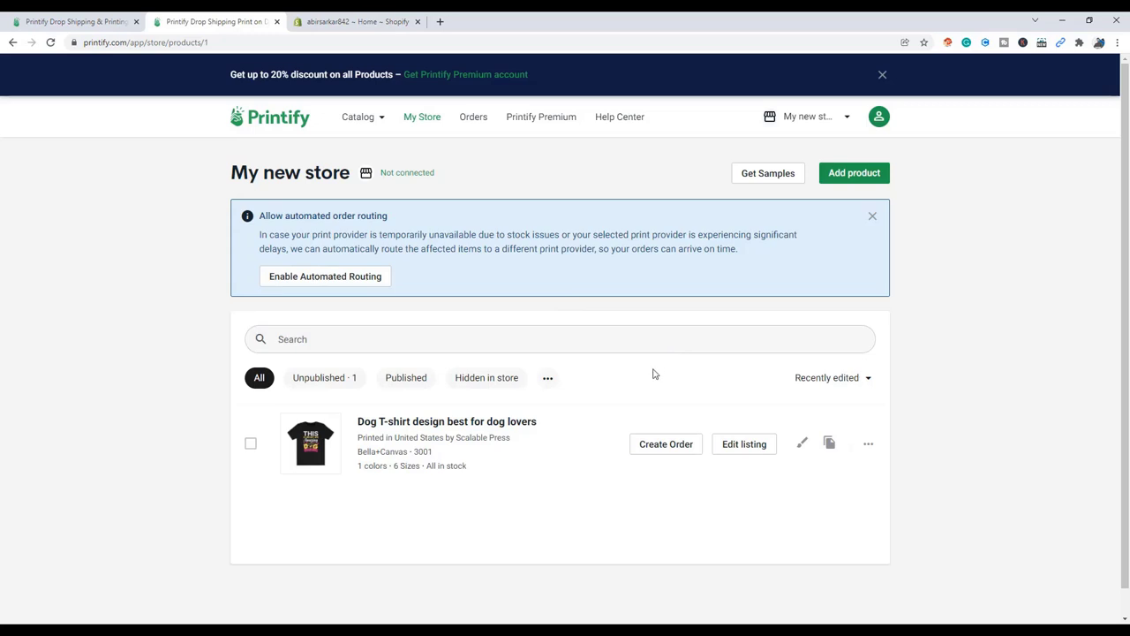
{"action": "left_click", "coordinate": [88, 21]}
{"action": "left_click", "coordinate": [203, 21]}
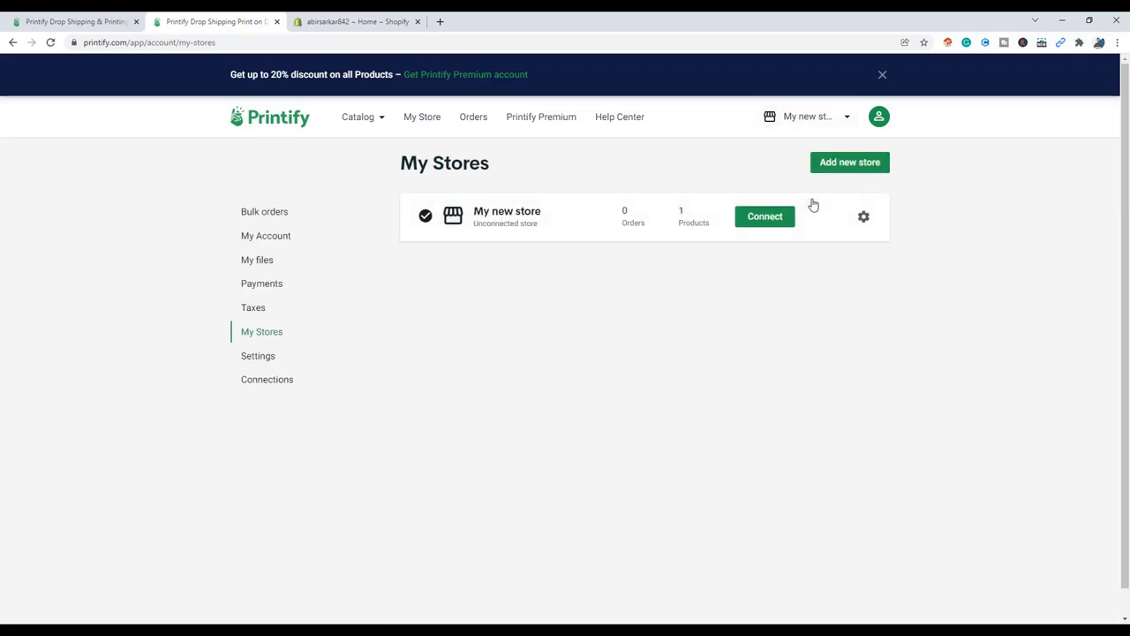
{"action": "left_click", "coordinate": [847, 116]}
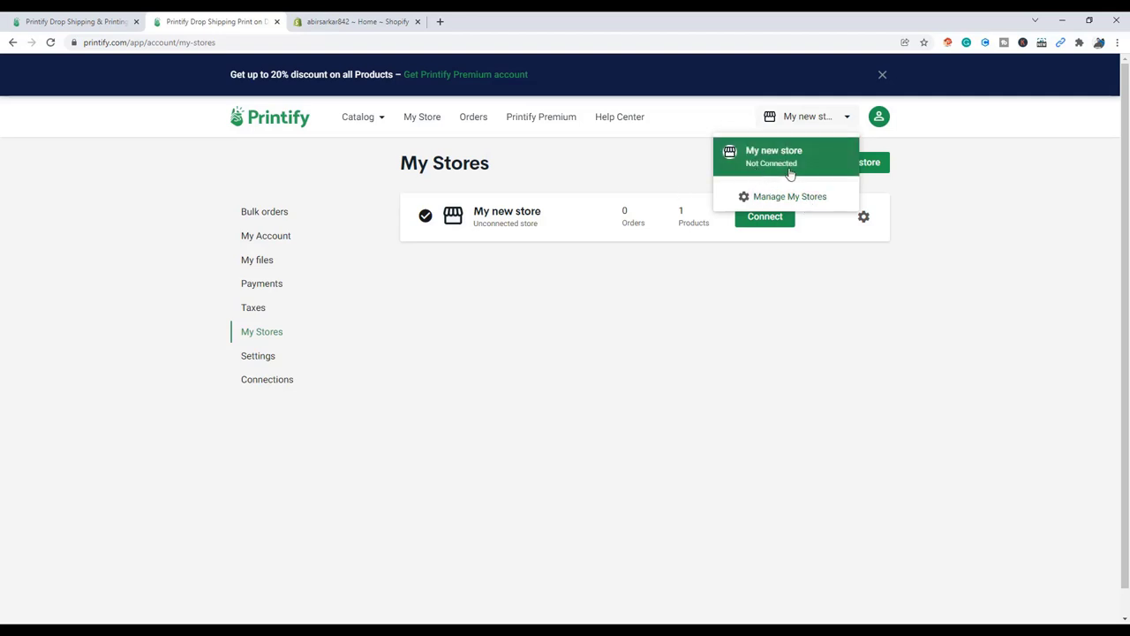
- Start connecting My new store and choose Shopify as the sales platform
{"action": "left_click", "coordinate": [764, 219]}
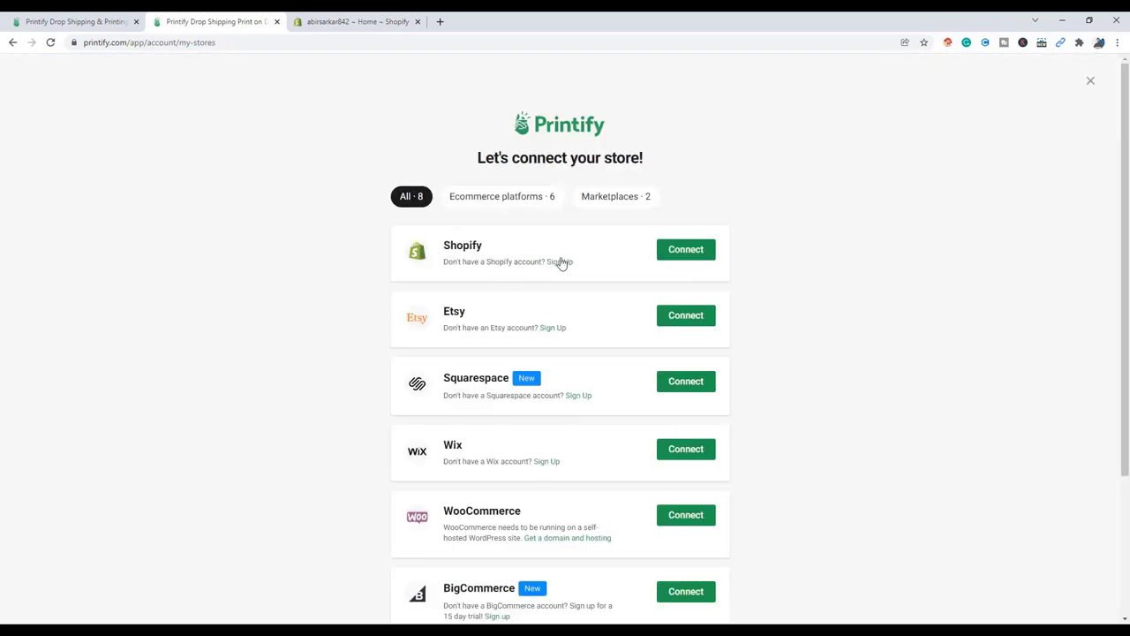
{"action": "scroll", "coordinate": [582, 221], "scroll_direction": "down", "scroll_amount": 1}
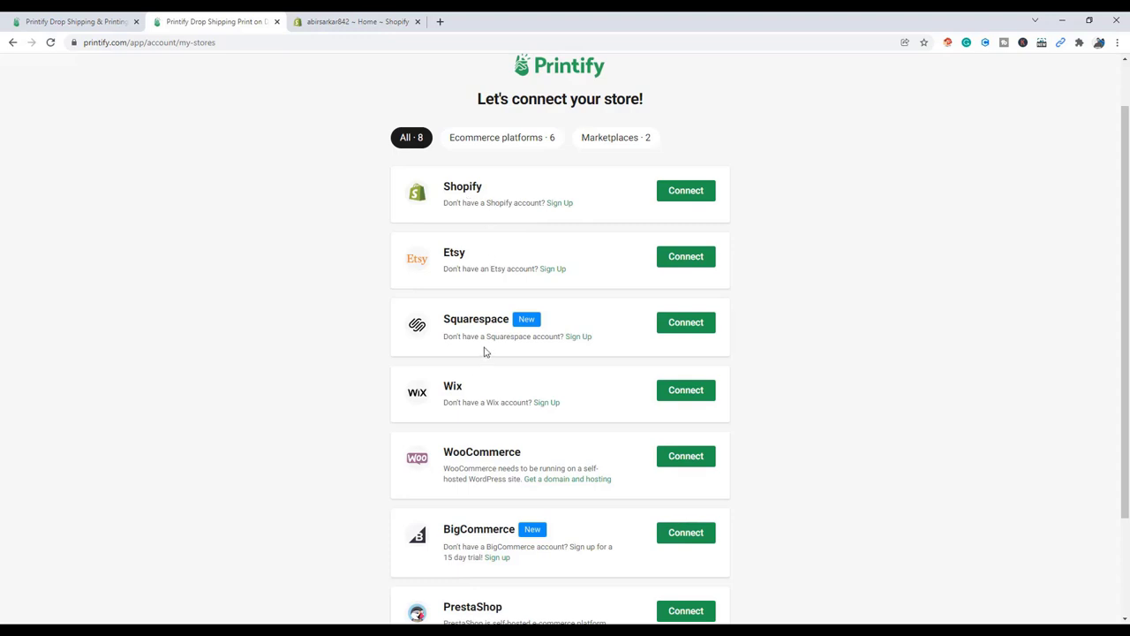
{"action": "scroll", "coordinate": [514, 371], "scroll_direction": "down", "scroll_amount": 1}
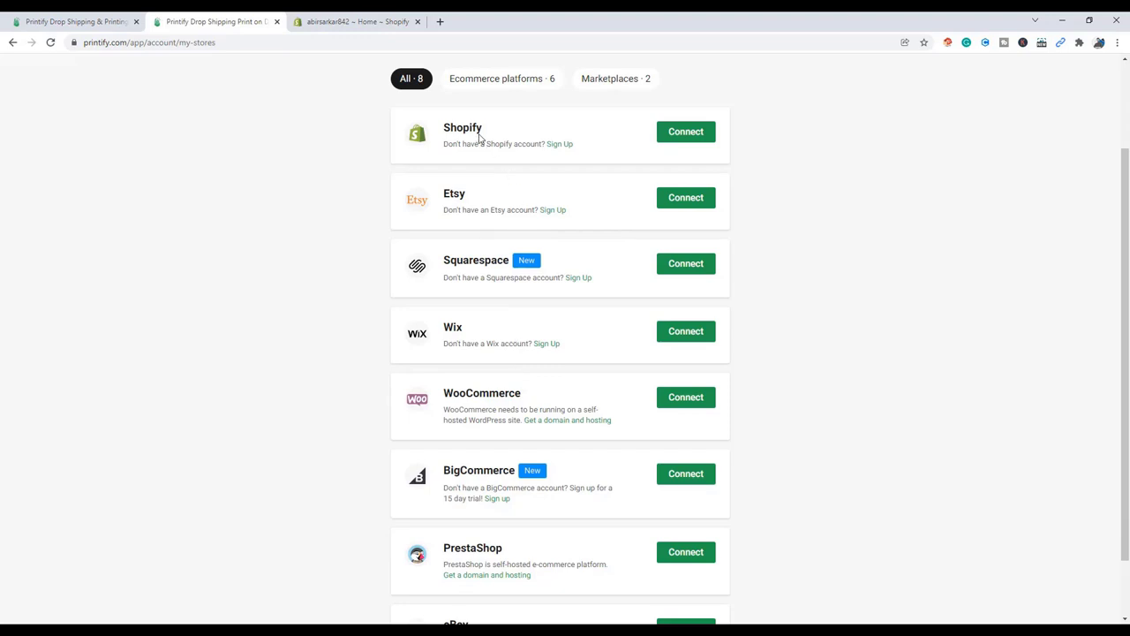
{"action": "left_click", "coordinate": [692, 139]}
- Connect with the copied Shopify store URL and install the Printify - Print On Demand app in the Shopify store
{"action": "left_click", "coordinate": [560, 315]}
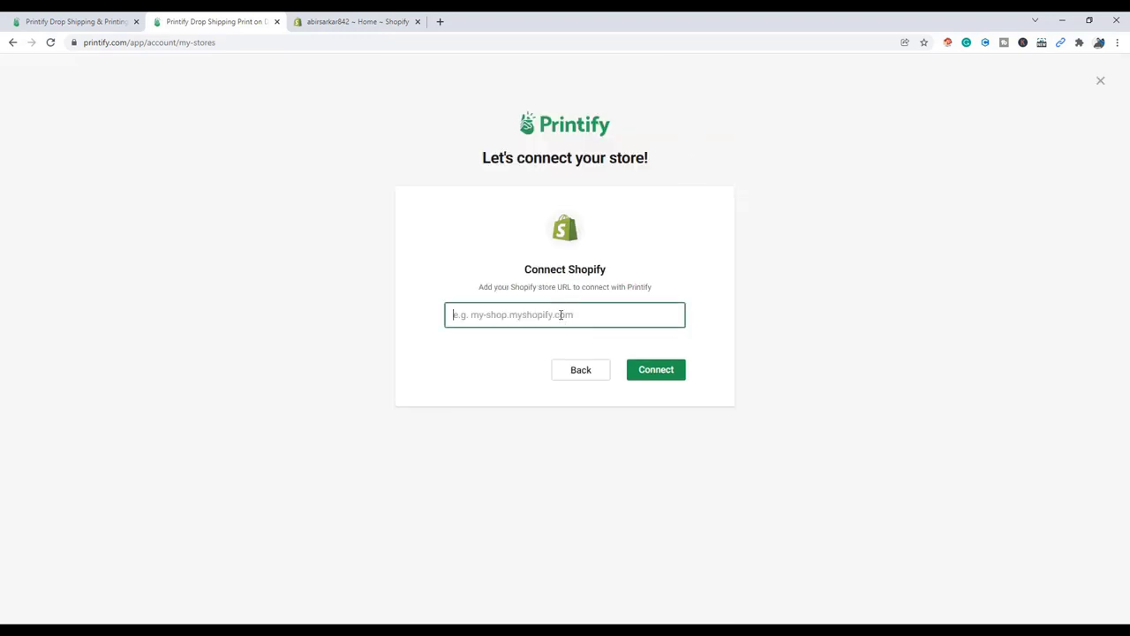
{"action": "key", "text": "ctrl+v"}
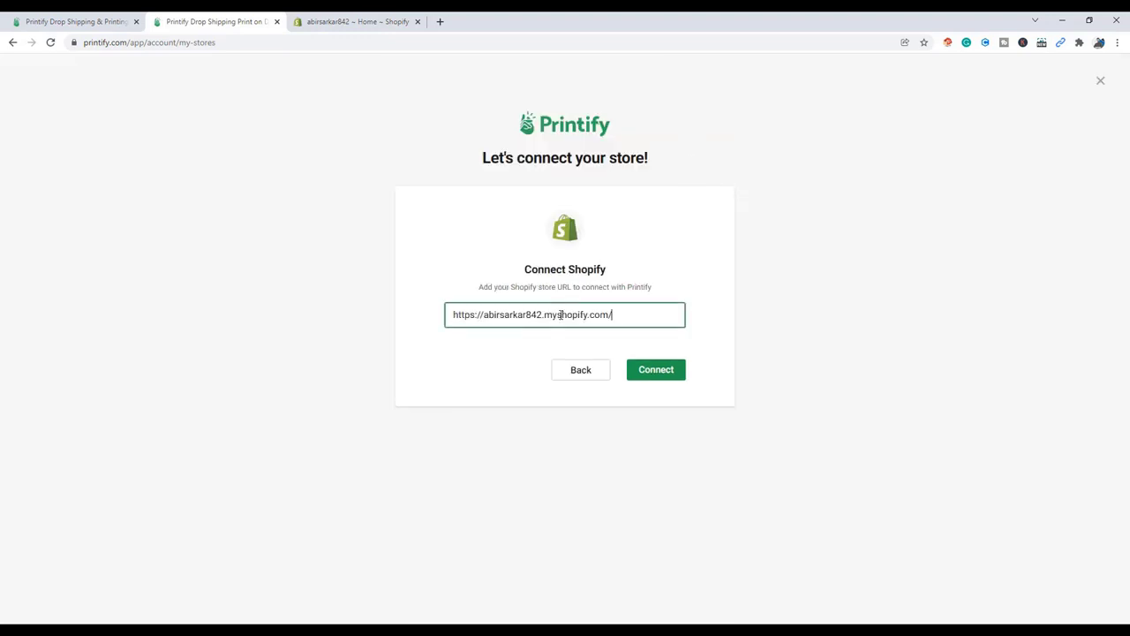
{"action": "left_click", "coordinate": [342, 22]}
{"action": "left_click", "coordinate": [213, 21]}
{"action": "left_click", "coordinate": [658, 373]}
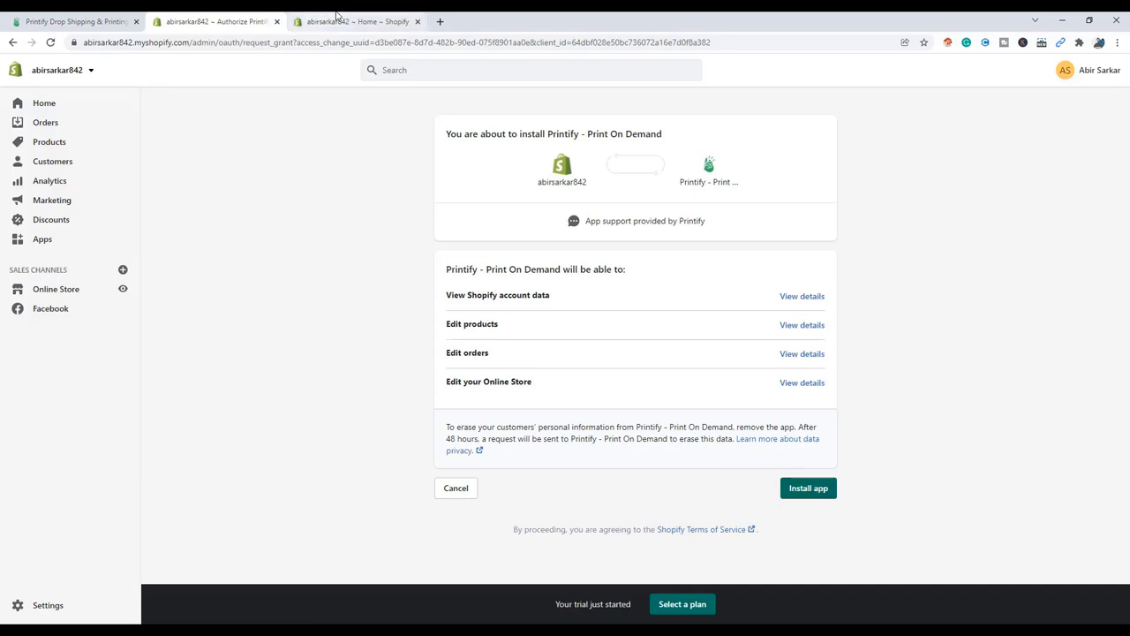
{"action": "left_click", "coordinate": [805, 494]}
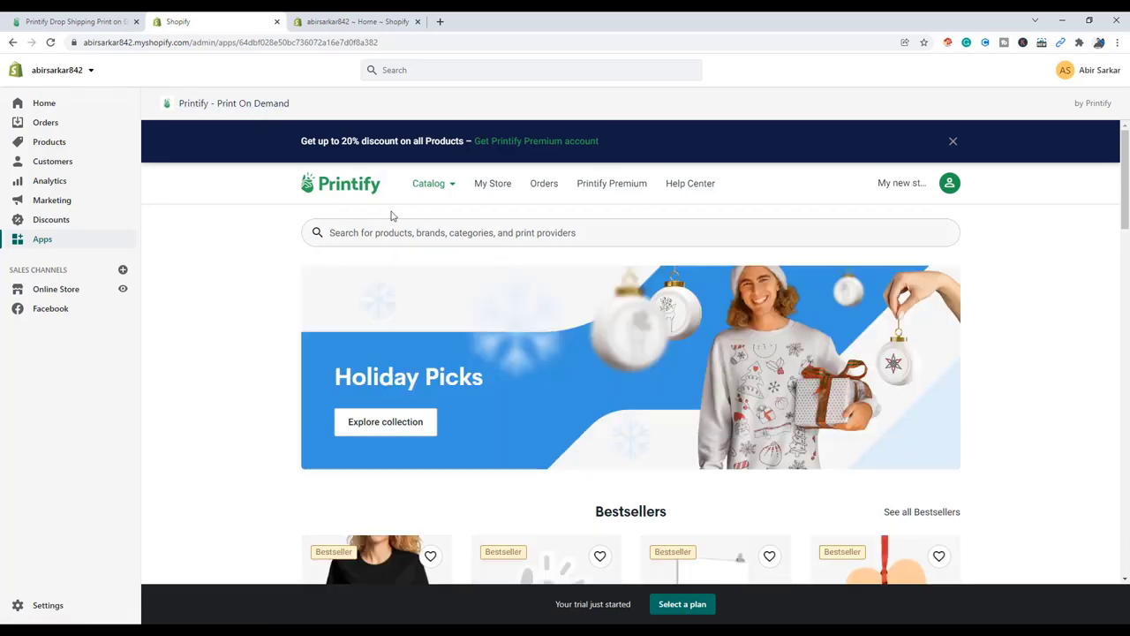
- Return to Printify's My new store page and publish the "Dog T-shirt design best for dog lovers" product to the connected Shopify store
{"action": "left_click", "coordinate": [344, 22]}
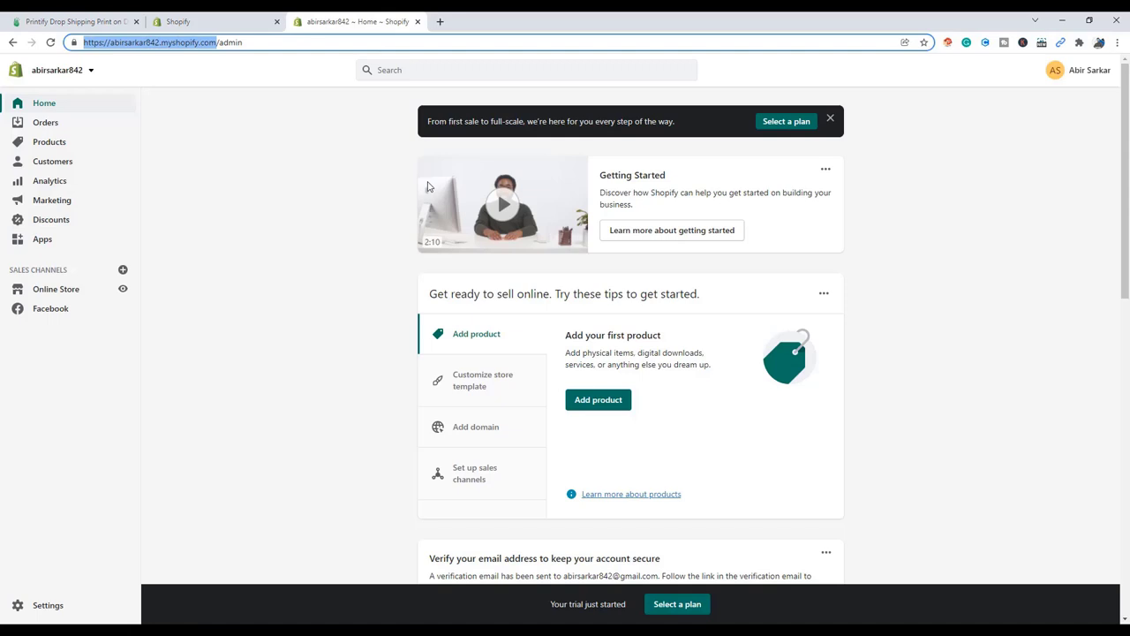
{"action": "left_click", "coordinate": [75, 20]}
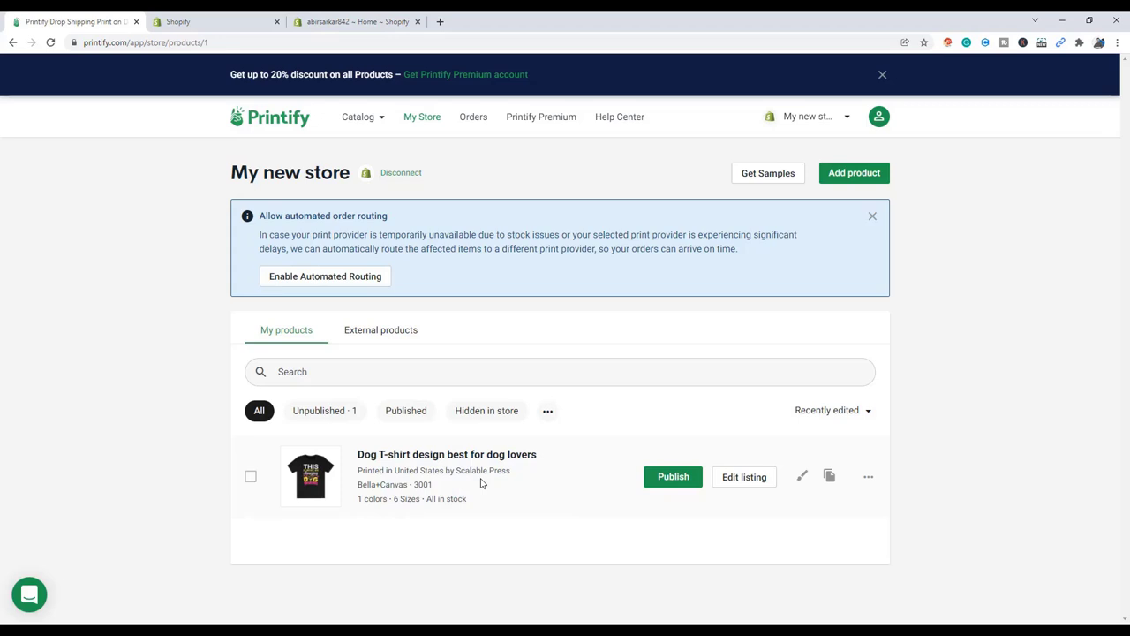
{"action": "left_click", "coordinate": [674, 478]}
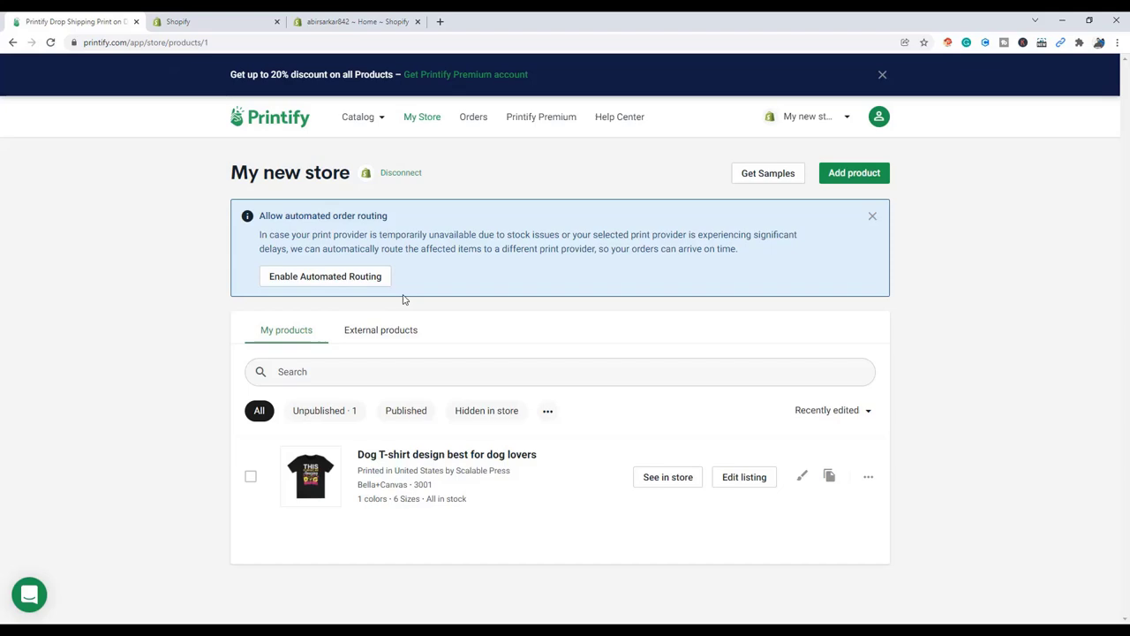
- Open the printify.com homepage and review which e-commerce platforms and marketplaces are shown in the Connect your store section
{"action": "left_click", "coordinate": [123, 42]}
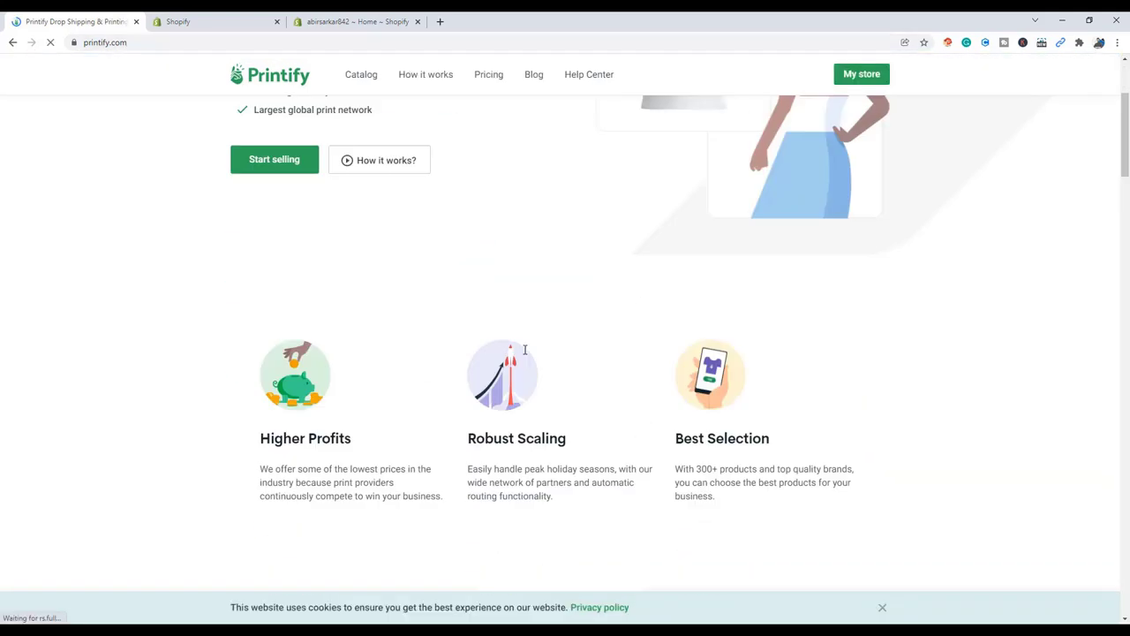
{"action": "scroll", "coordinate": [525, 354], "scroll_direction": "down", "scroll_amount": 4}
{"action": "scroll", "coordinate": [525, 354], "scroll_direction": "down", "scroll_amount": 10}
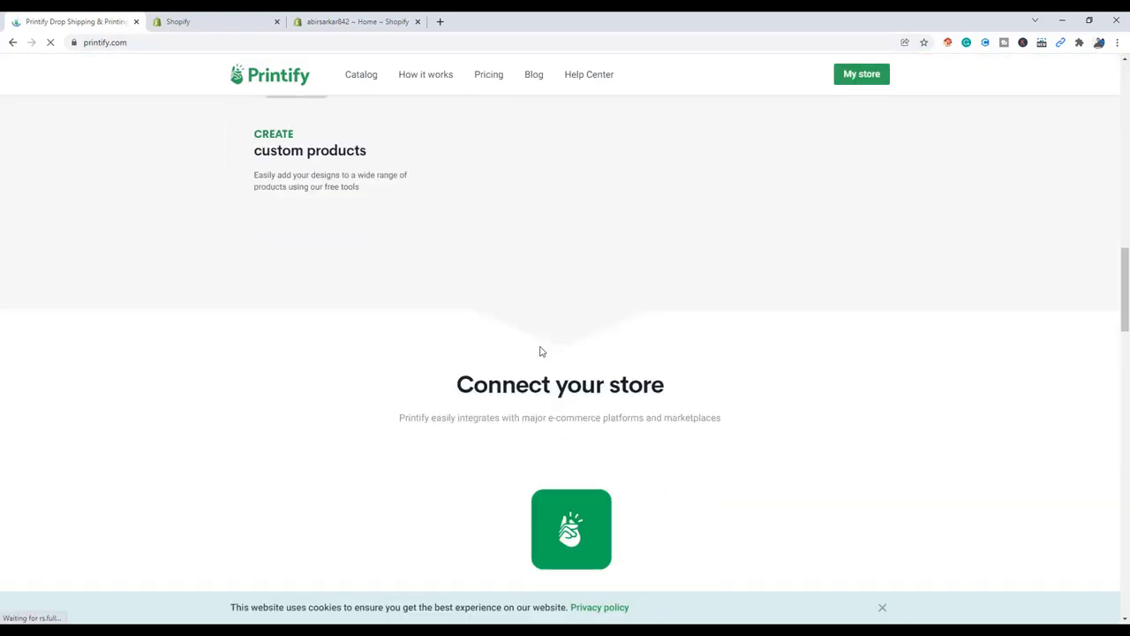
{"action": "scroll", "coordinate": [540, 350], "scroll_direction": "up", "scroll_amount": 3}
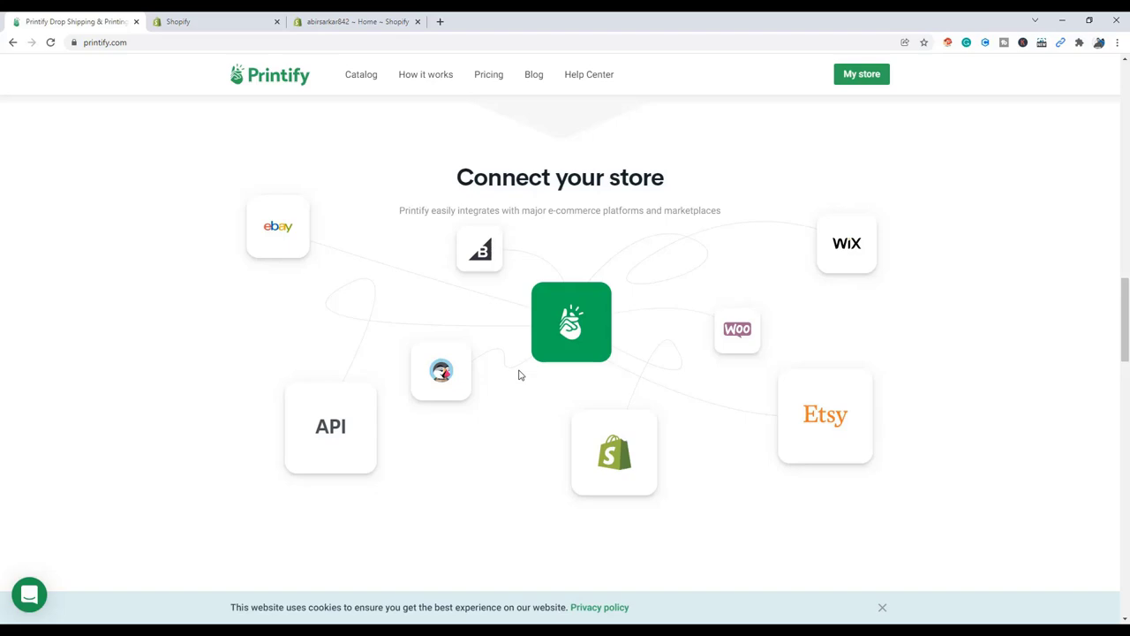
{"action": "scroll", "coordinate": [529, 365], "scroll_direction": "up", "scroll_amount": 5}
{"action": "scroll", "coordinate": [538, 353], "scroll_direction": "down", "scroll_amount": 8}
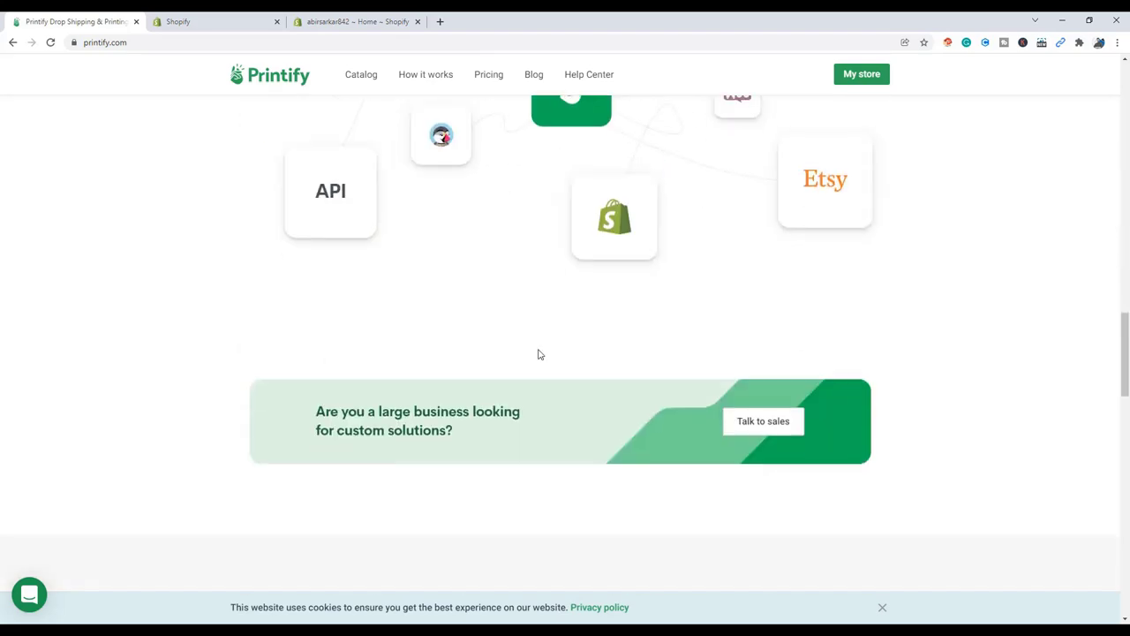
{"action": "scroll", "coordinate": [539, 354], "scroll_direction": "down", "scroll_amount": 1}
{"action": "scroll", "coordinate": [540, 354], "scroll_direction": "up", "scroll_amount": 3}
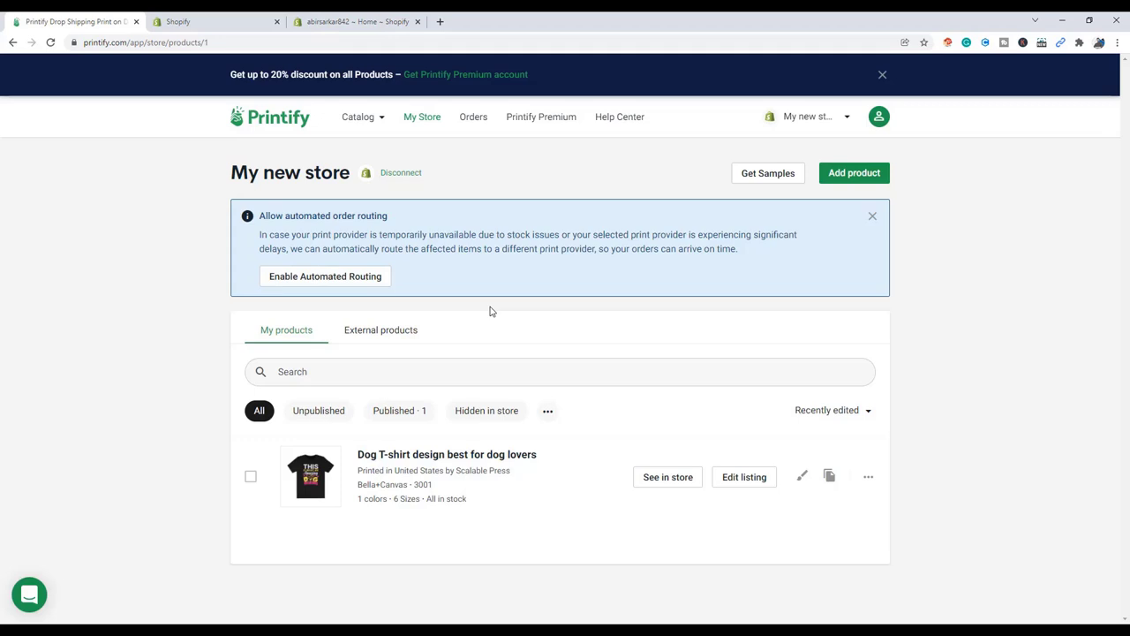
- Open the store's Orders page and look over the Printify orders list
{"action": "left_click", "coordinate": [474, 119]}
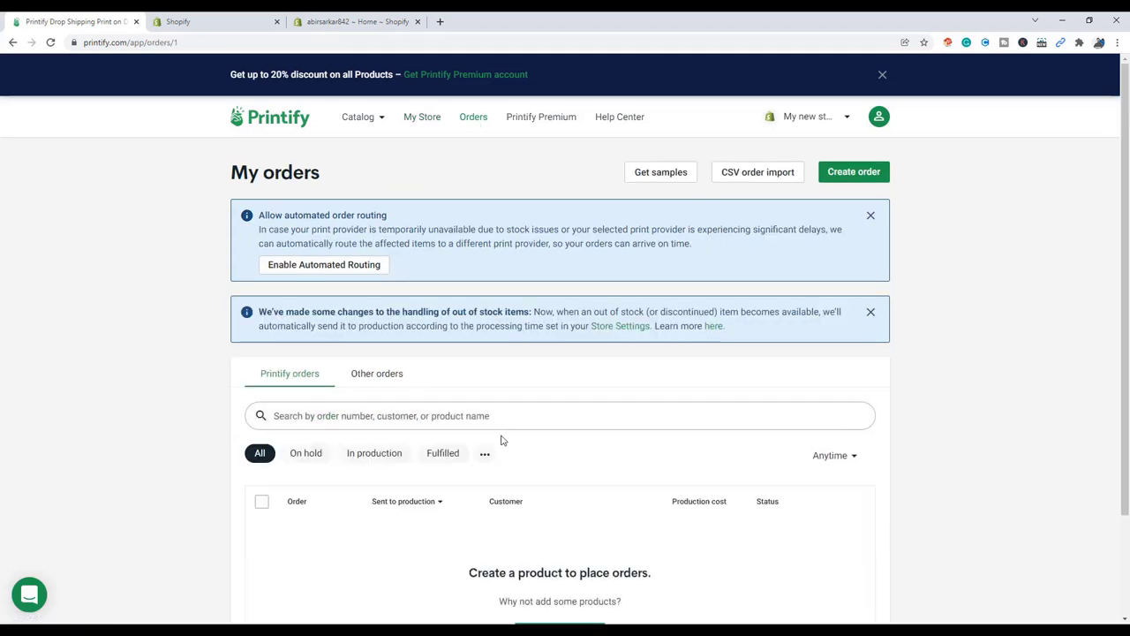
{"action": "scroll", "coordinate": [501, 440], "scroll_direction": "down", "scroll_amount": 1}
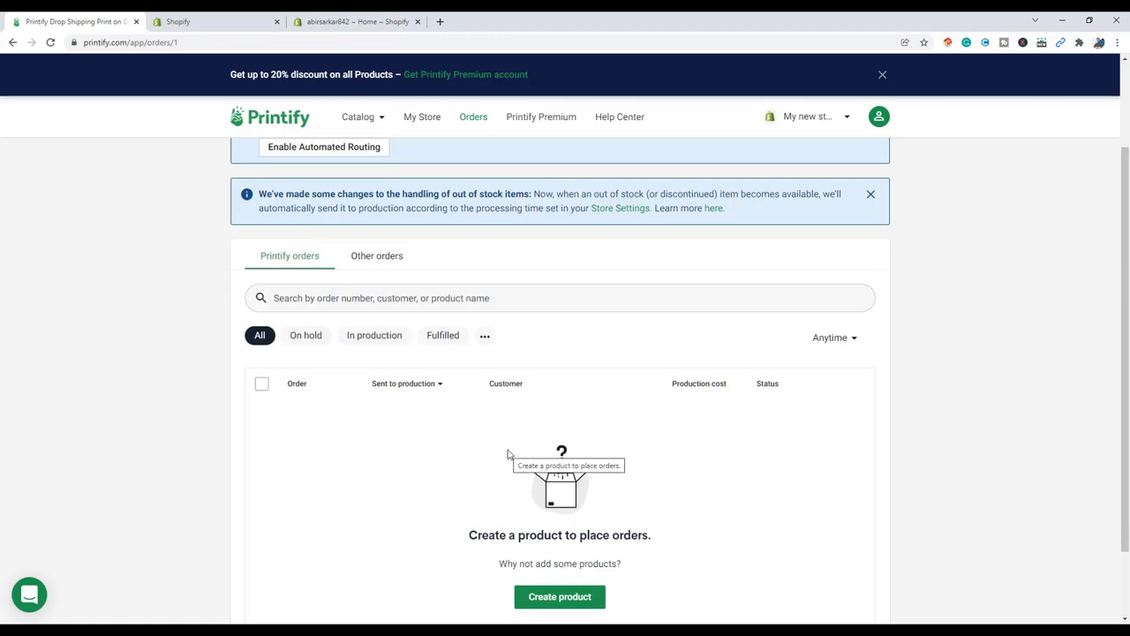